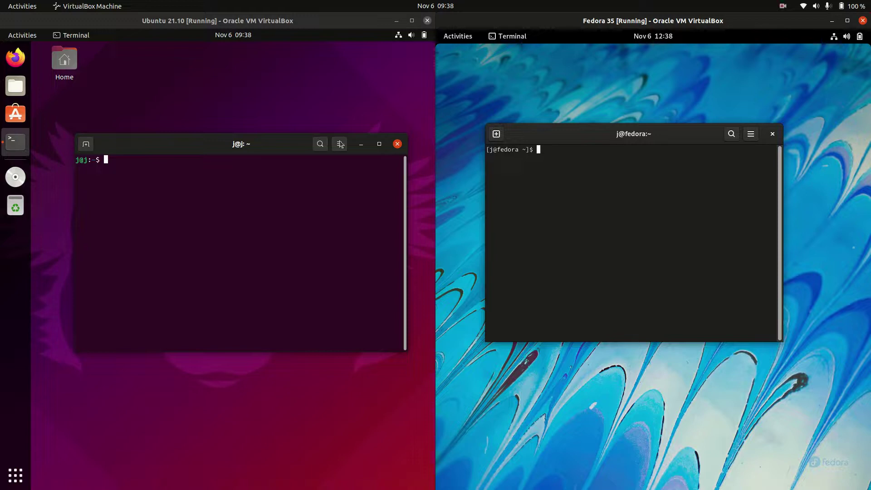
Nudge Ubuntu's terminal slightly up-left and move Fedora's terminal lower and further right.
mouse_move(227, 141)
mouse_down()
mouse_move(206, 146)
mouse_move(229, 145)
mouse_move(220, 148)
mouse_up()
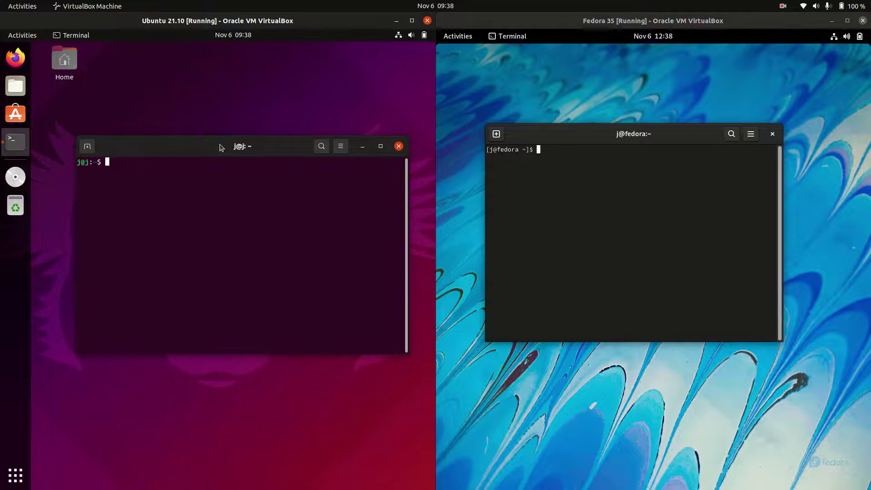
drag(606, 139, 620, 165)
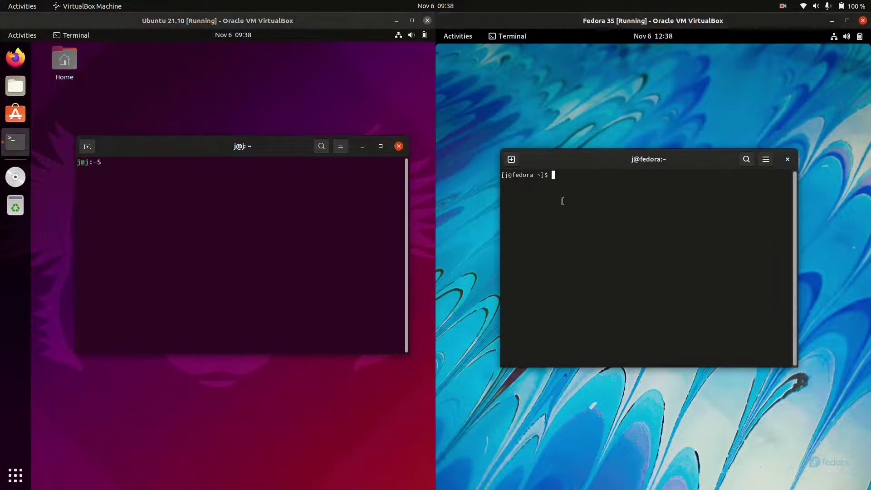
Run neofetch in the Ubuntu 21.10 terminal, correcting a typo in the command.
click(252, 225)
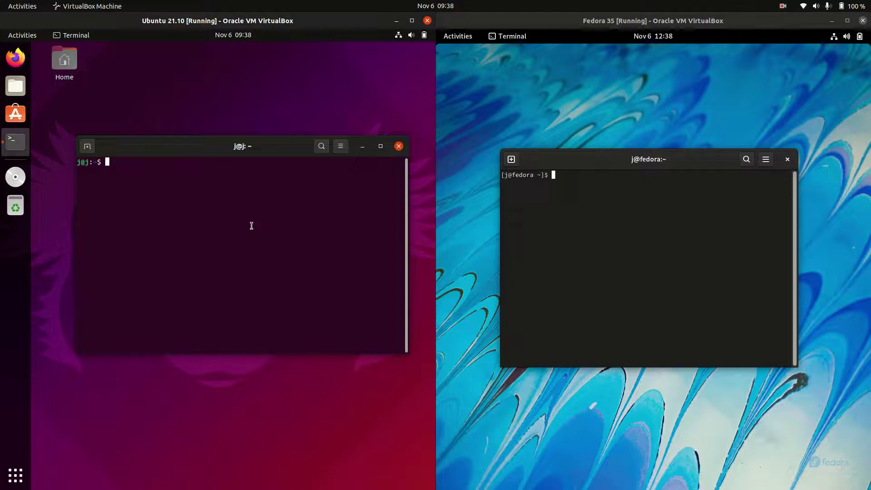
text(nefo)
key(BackSpace)
key(BackSpace)
text(ofetch)
key(Return)
Run neofetch in the Fedora 35 terminal.
click(595, 225)
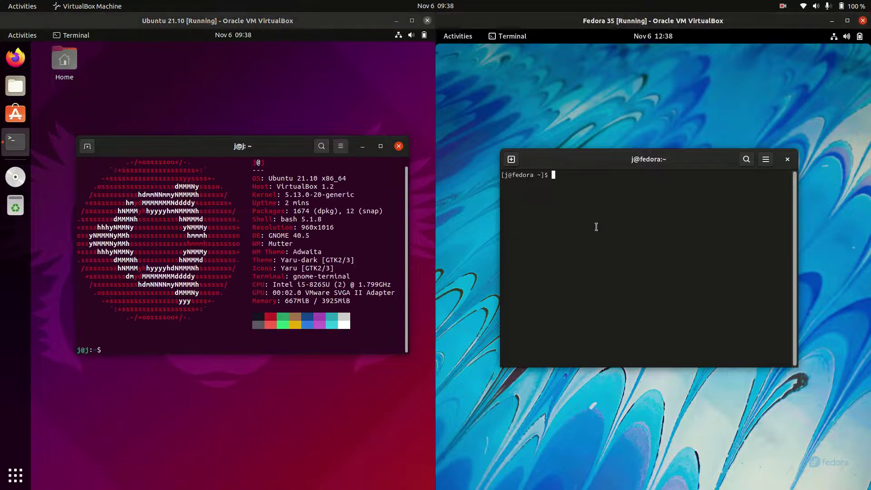
text(neofetch)
key(Return)
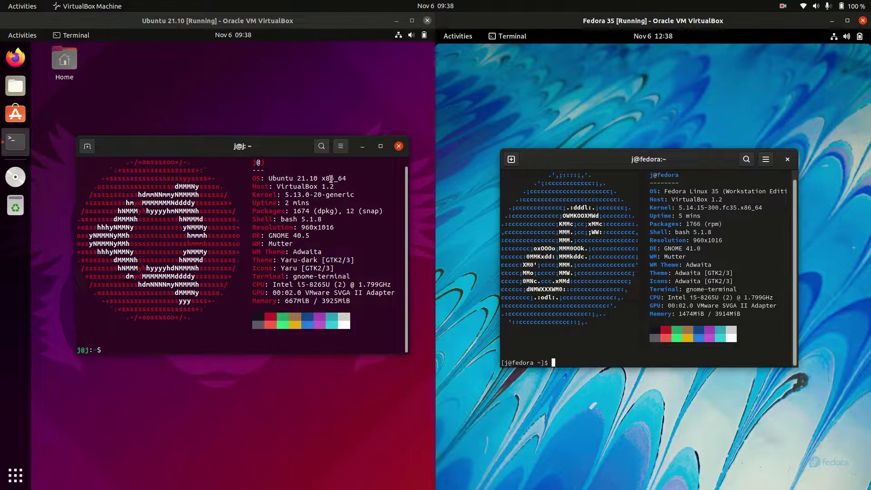
click(457, 36)
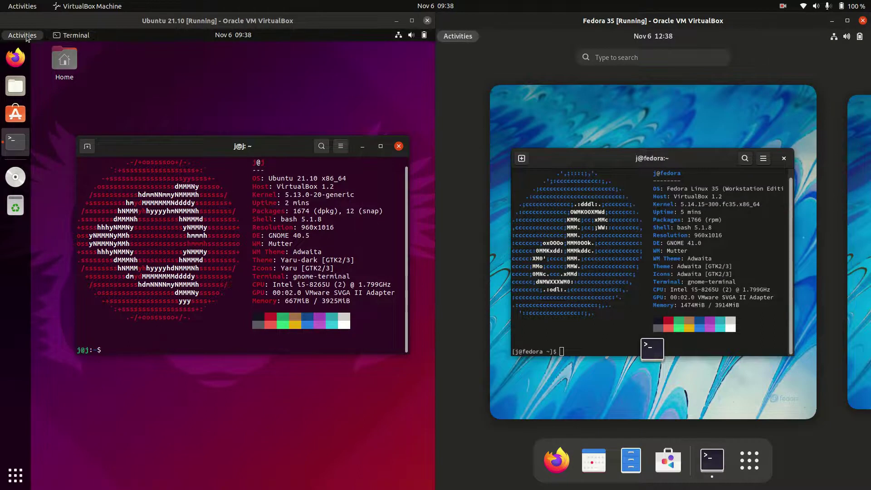
click(28, 35)
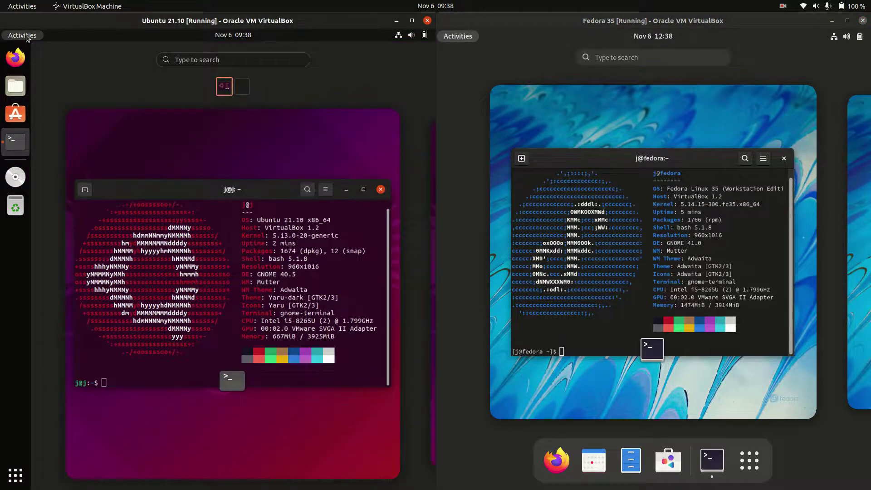
click(27, 36)
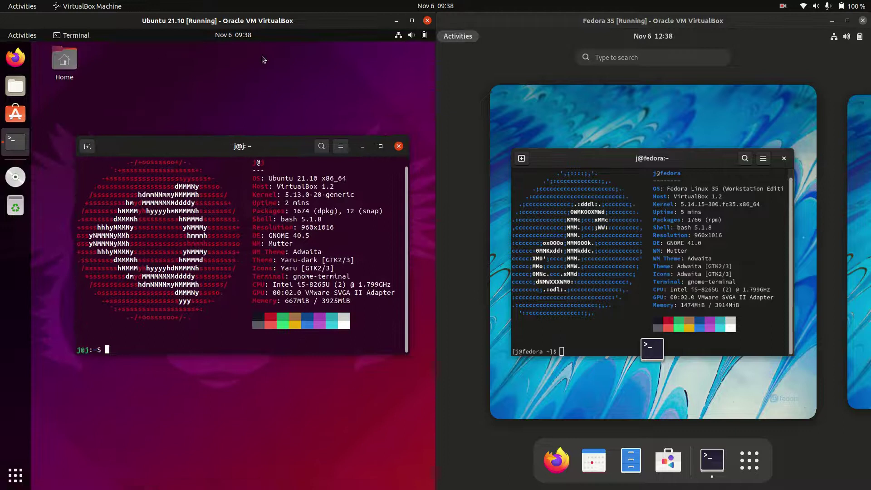
click(504, 57)
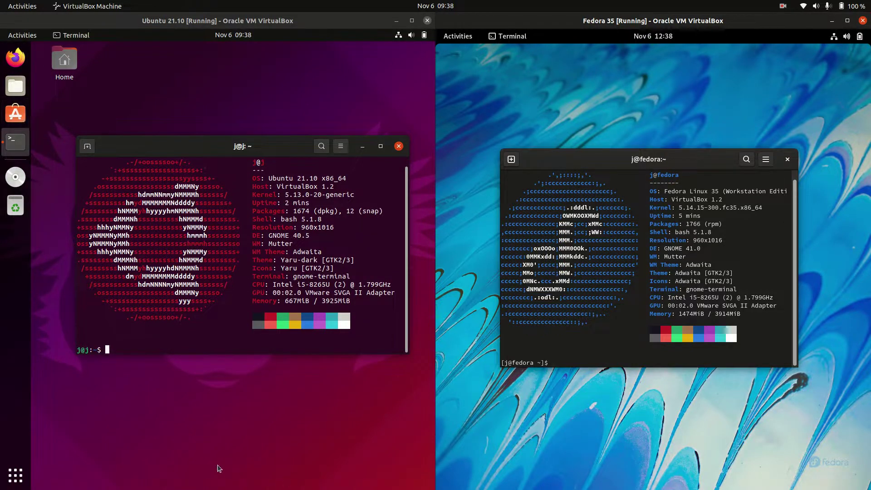
click(220, 468)
click(458, 36)
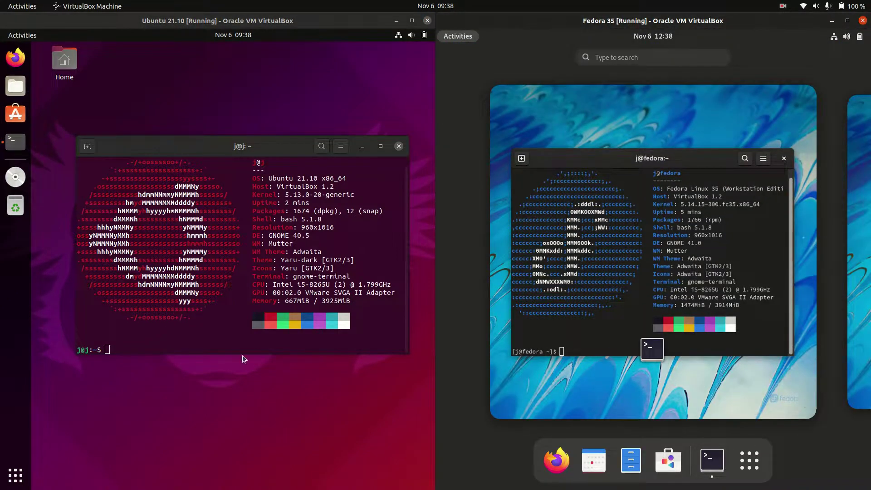
click(708, 468)
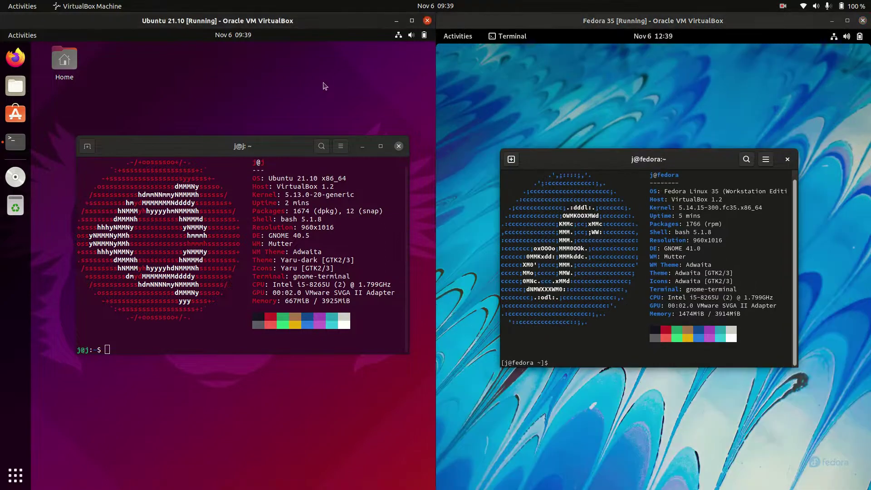
right_click(708, 71)
right_click(326, 101)
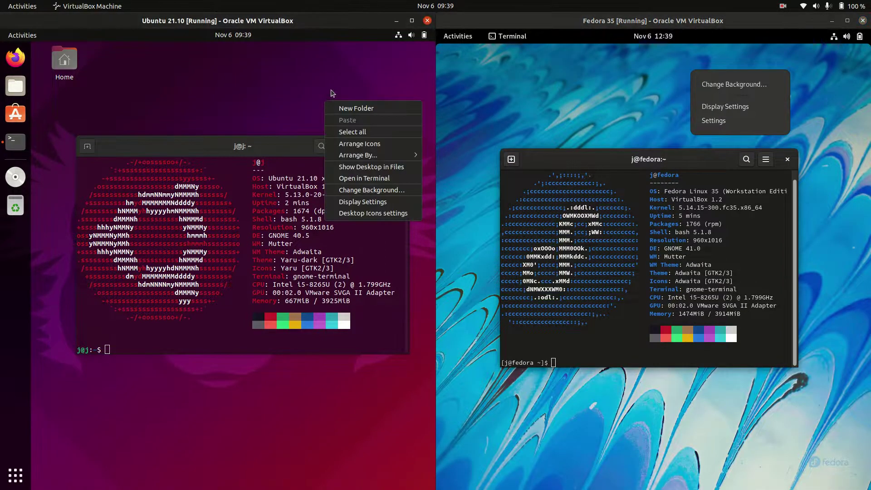
right_click(616, 84)
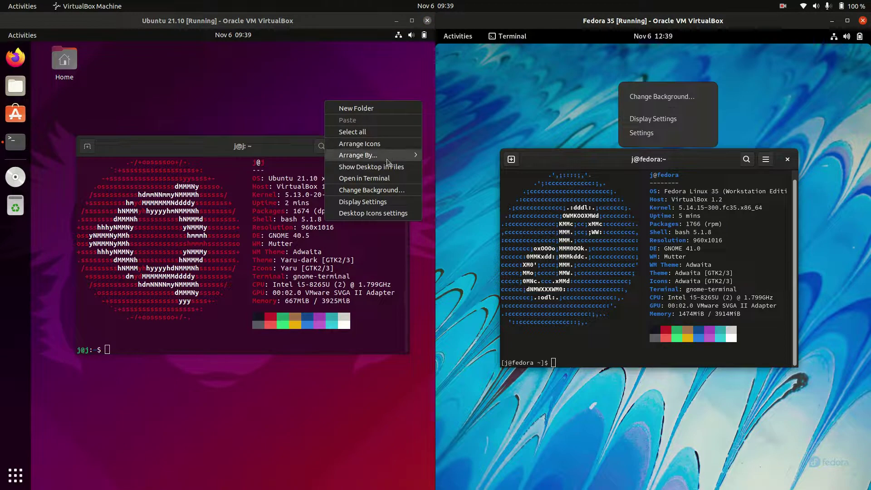
click(321, 73)
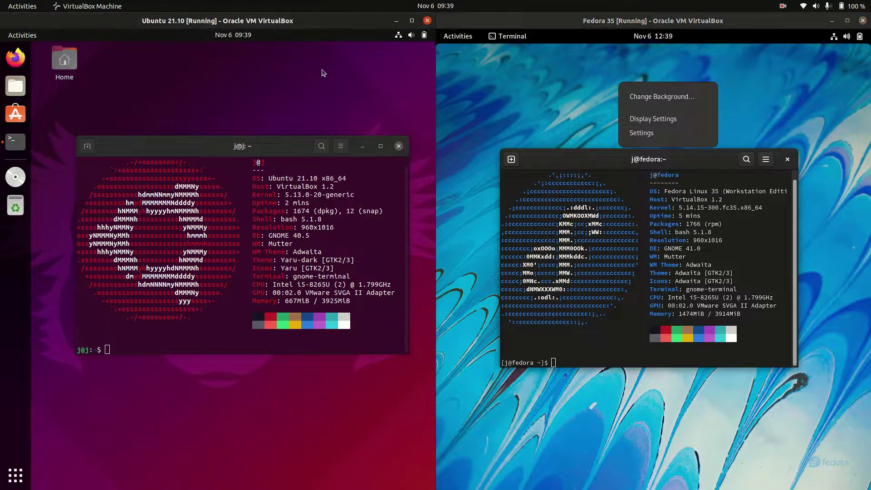
click(611, 73)
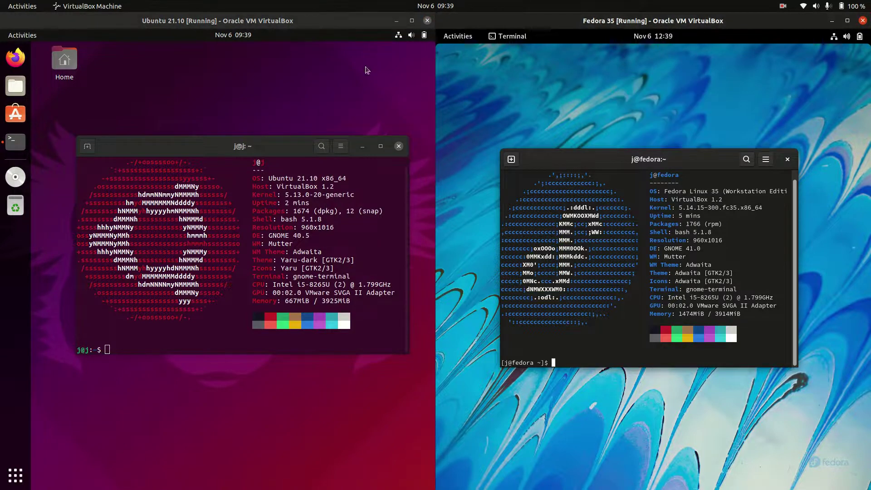
Browse the installed application lists in both Ubuntu and Fedora, then return to the terminals.
click(14, 474)
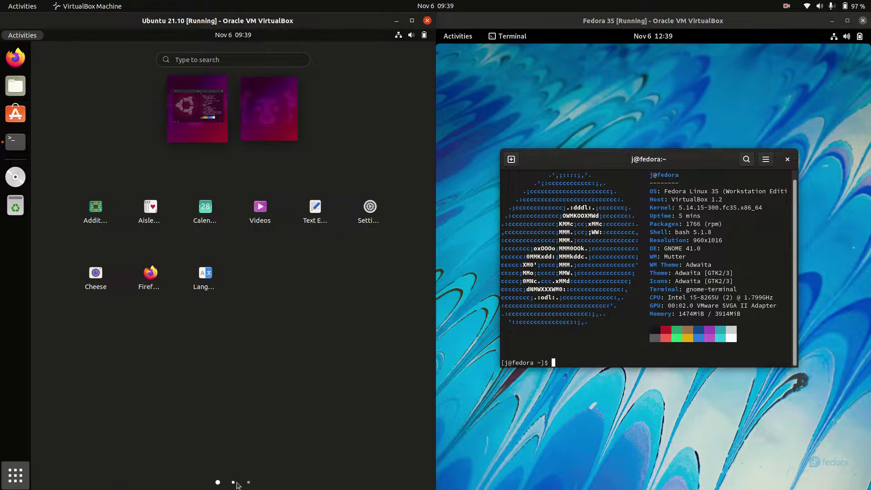
click(233, 483)
click(248, 483)
click(458, 36)
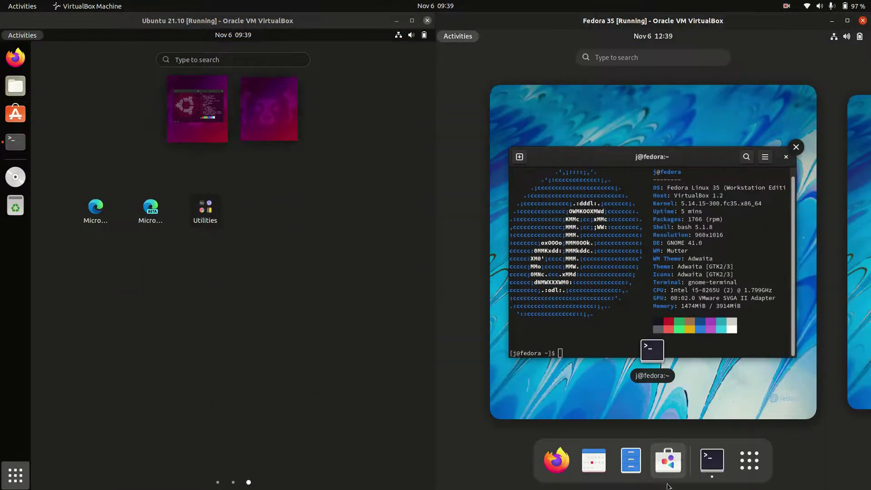
click(749, 461)
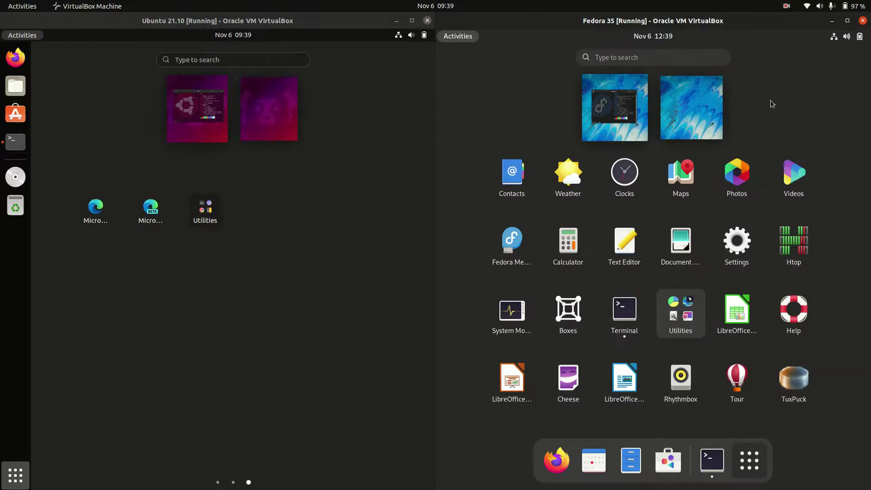
click(661, 222)
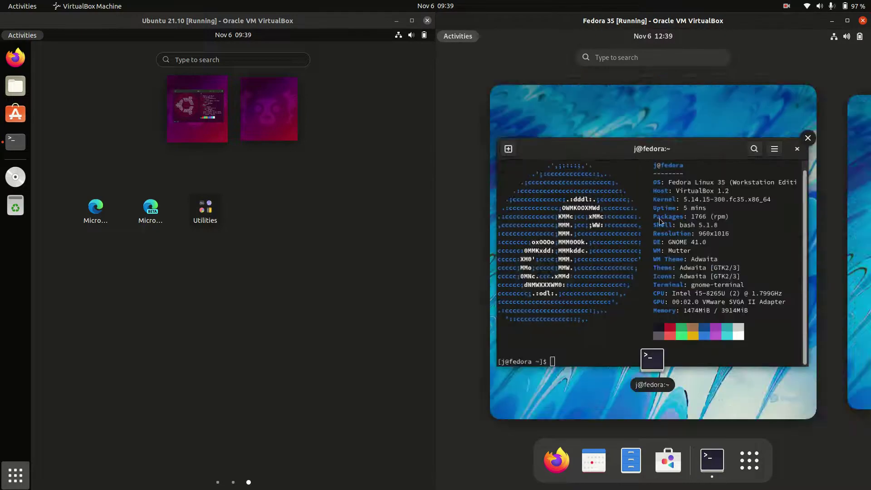
click(661, 222)
click(317, 104)
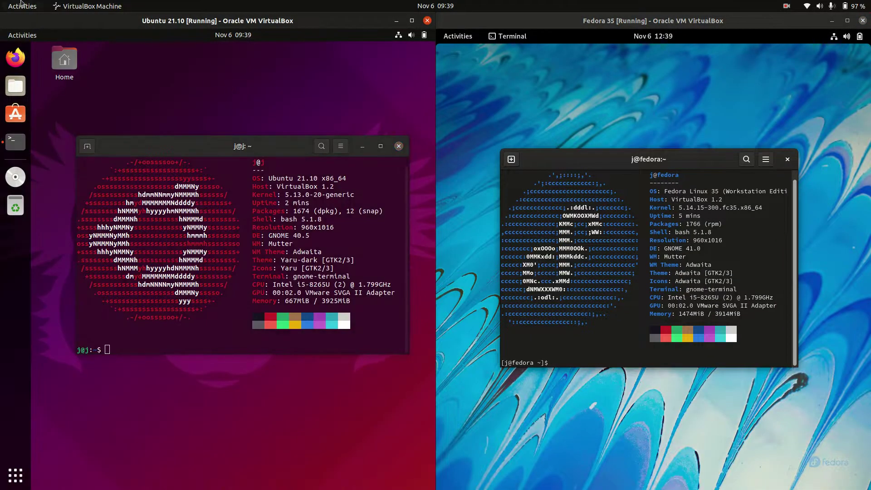
Launch Files from Fedora's application list, showing its Home folder.
click(16, 58)
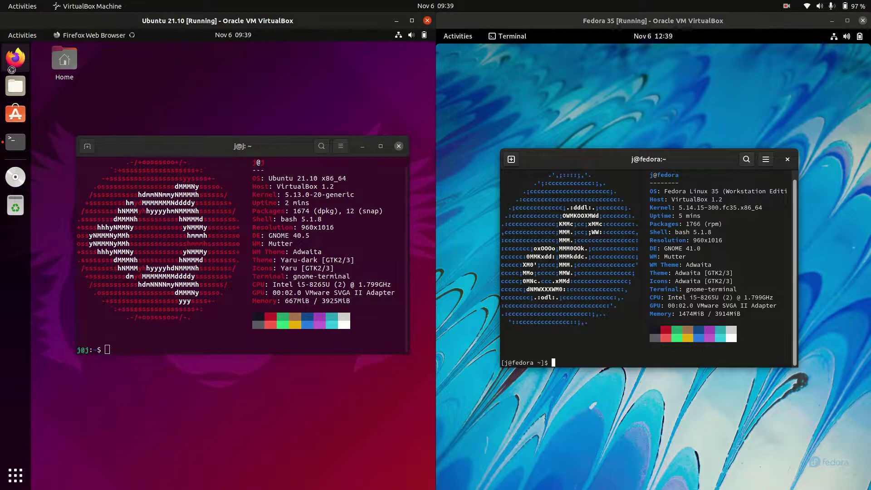
click(15, 85)
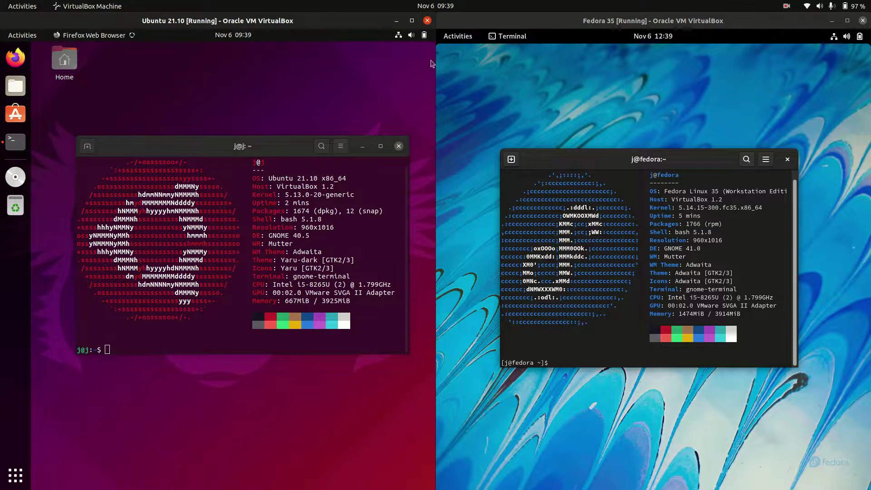
click(456, 37)
click(372, 74)
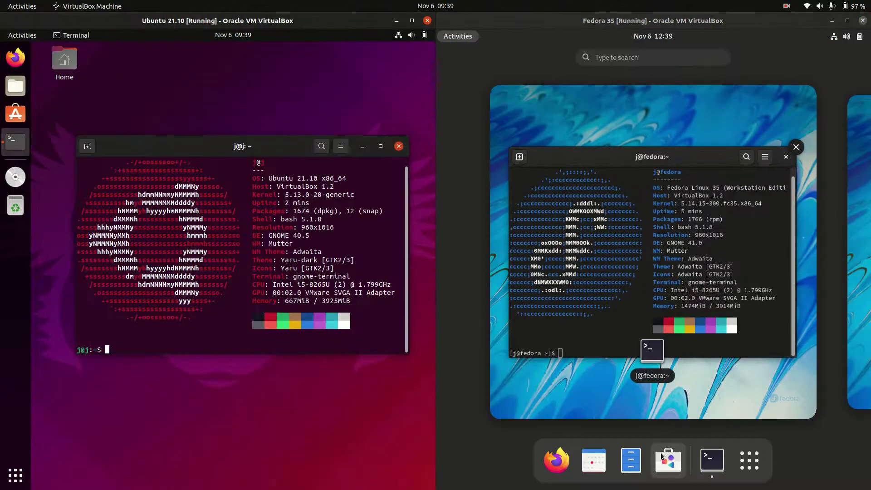
click(750, 460)
click(631, 461)
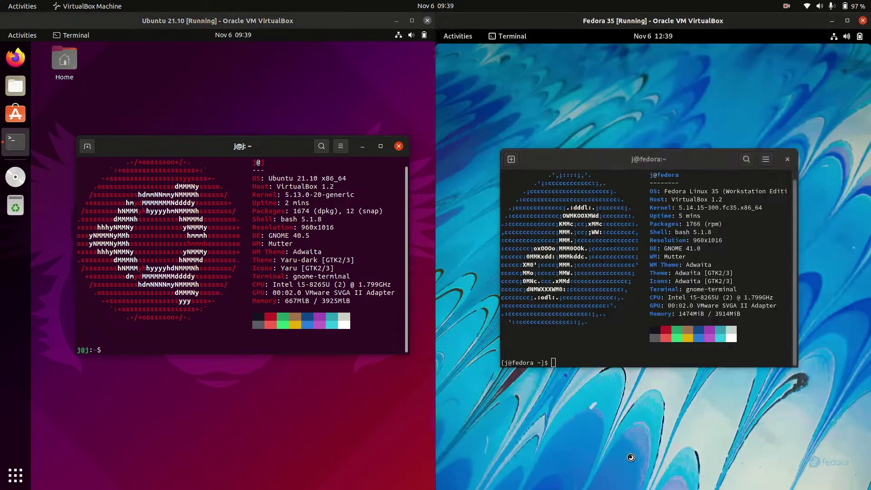
Open Ubuntu's Files at Home, position both file managers side by side, and close the stray Firefox window.
drag(738, 56, 749, 137)
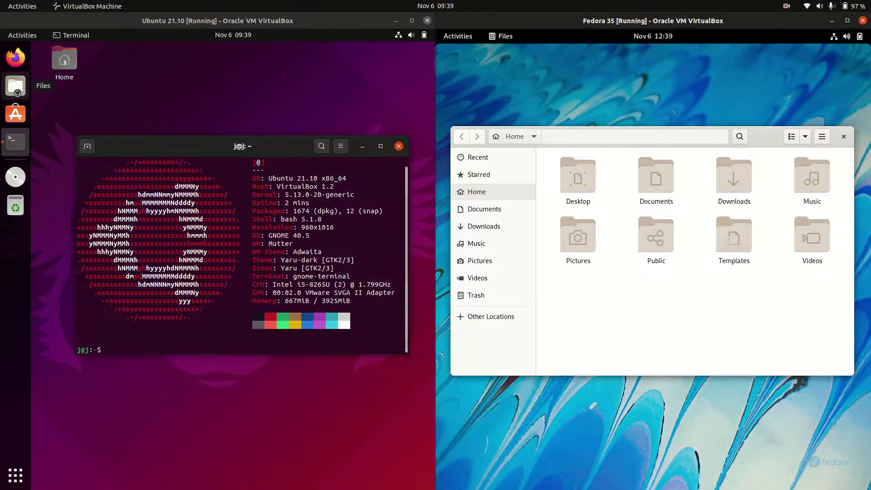
drag(255, 146, 251, 141)
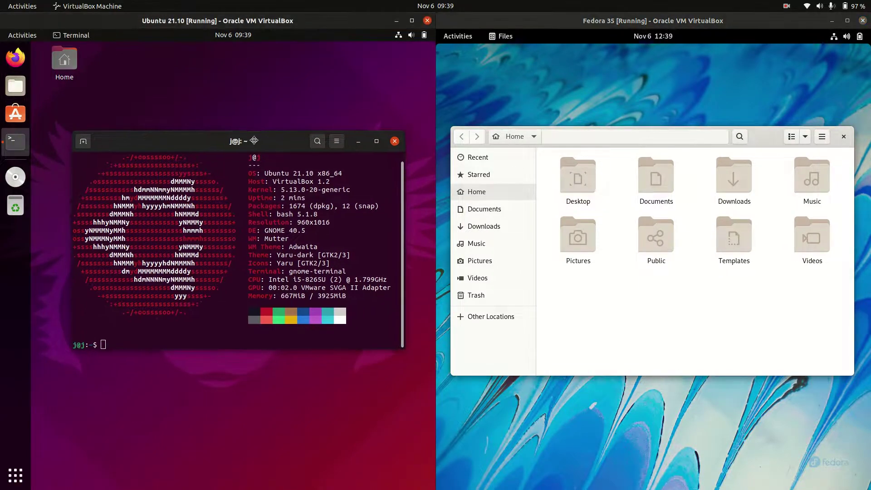
click(26, 92)
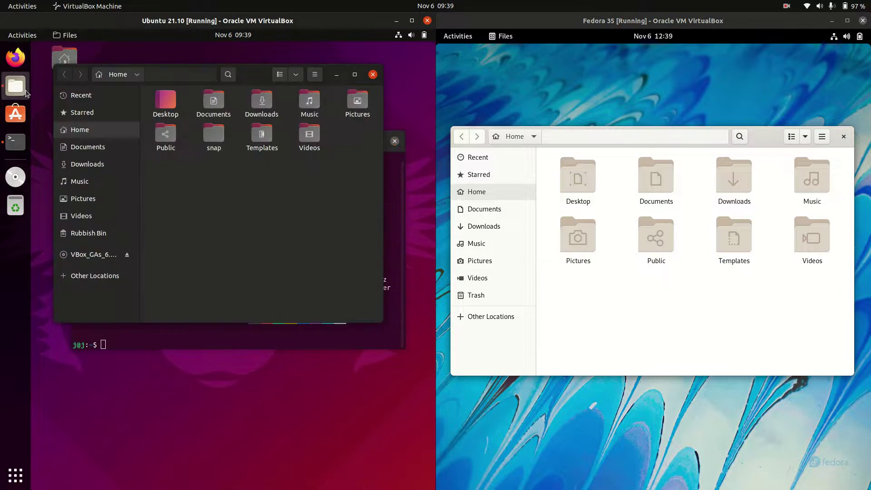
drag(254, 75, 266, 132)
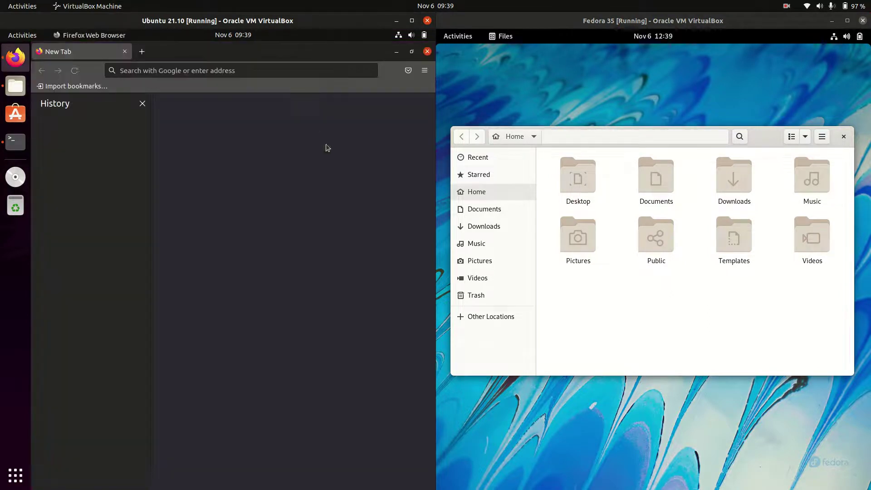
click(427, 52)
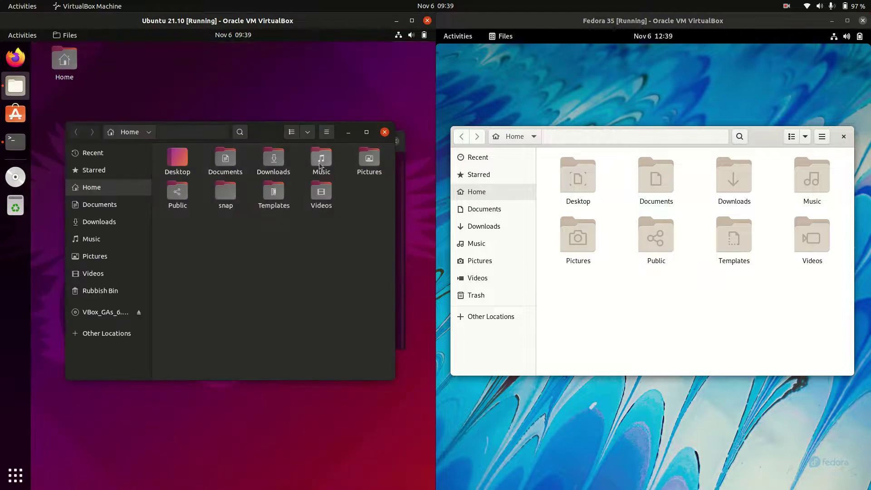
click(327, 132)
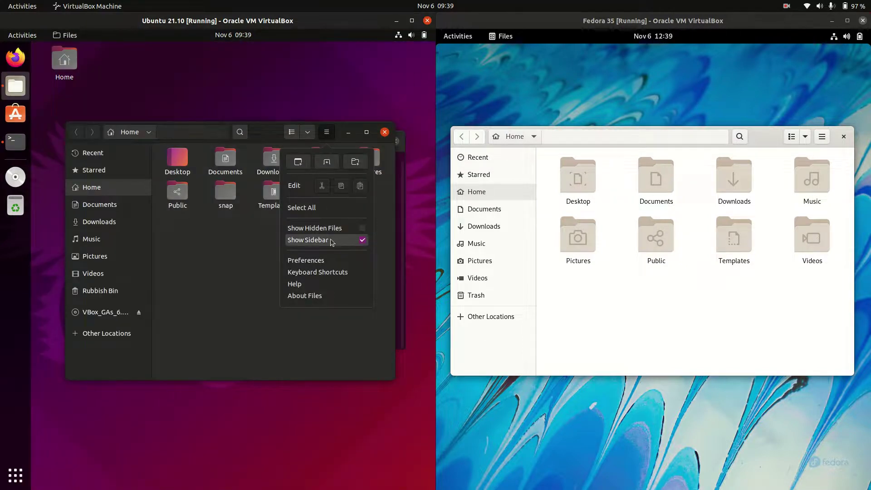
click(321, 299)
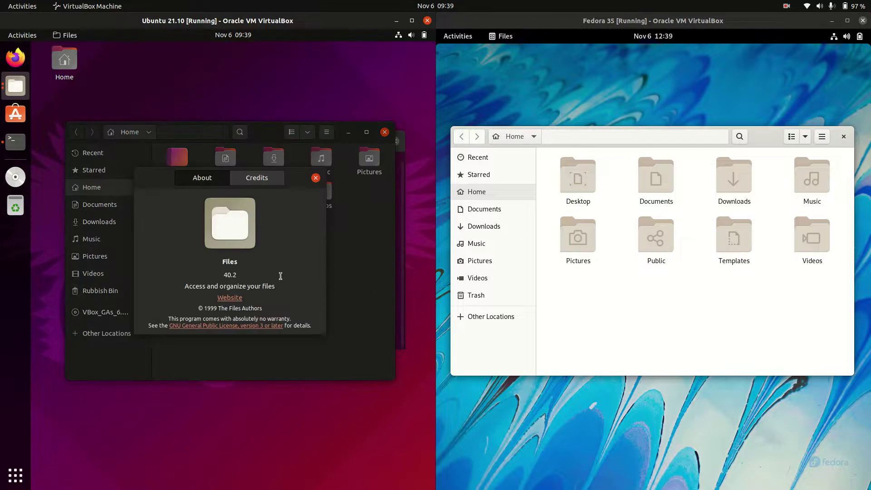
click(822, 136)
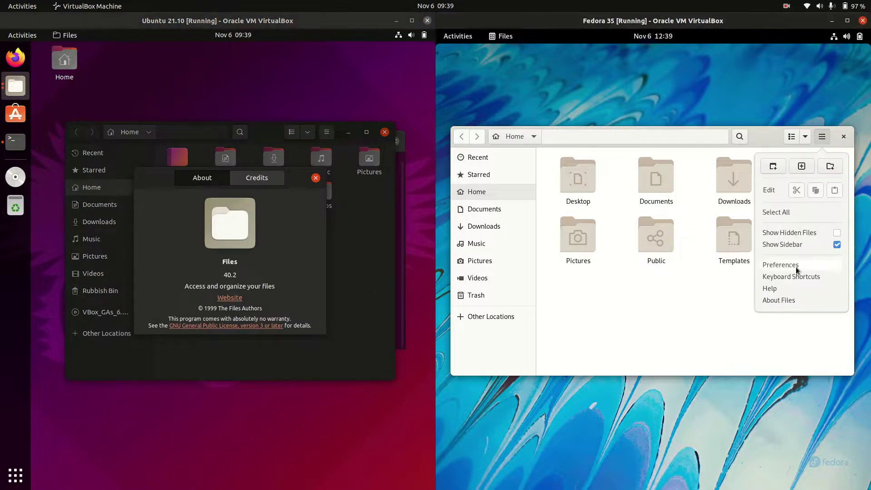
click(788, 301)
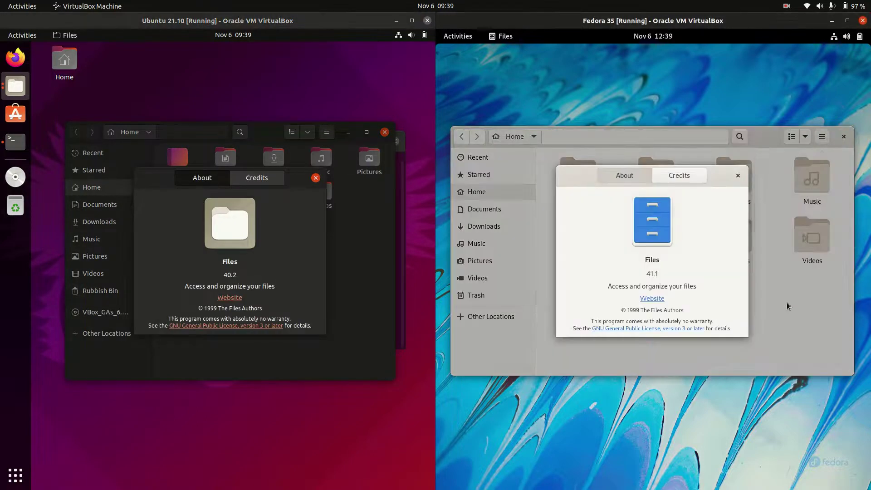
click(738, 173)
click(316, 177)
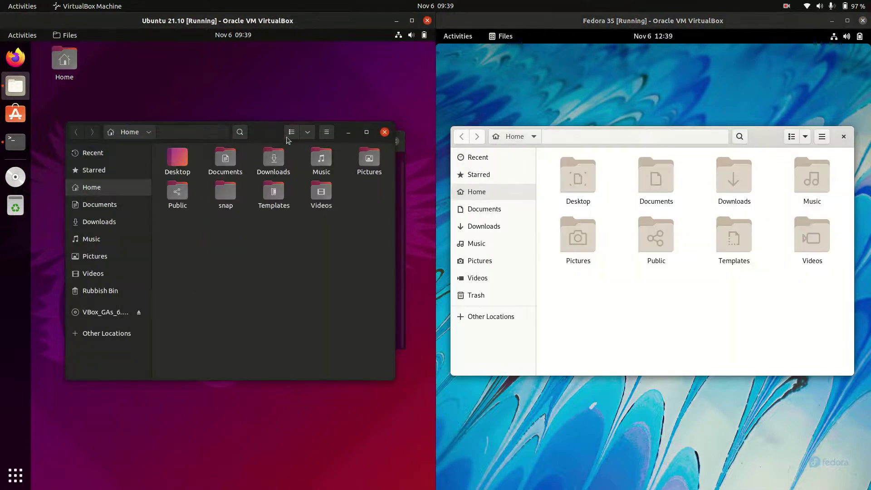
Close the Files windows in both VMs to reveal the neofetch output.
drag(279, 137, 274, 136)
click(844, 136)
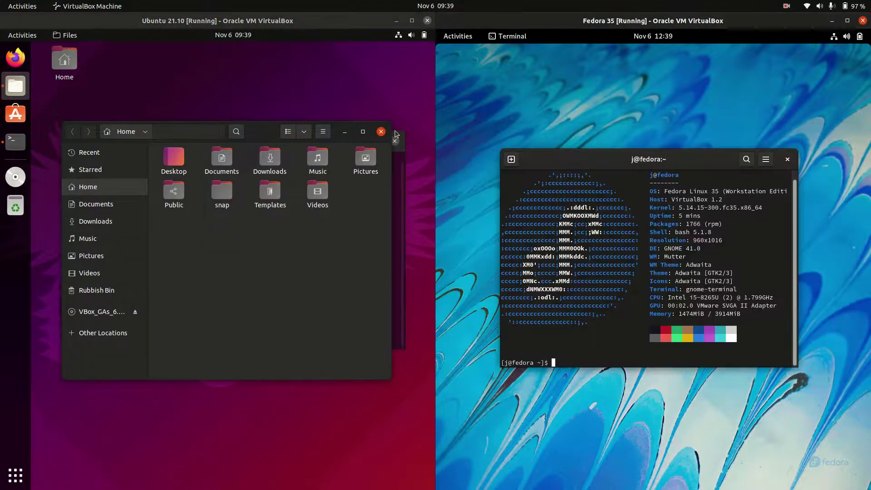
click(382, 132)
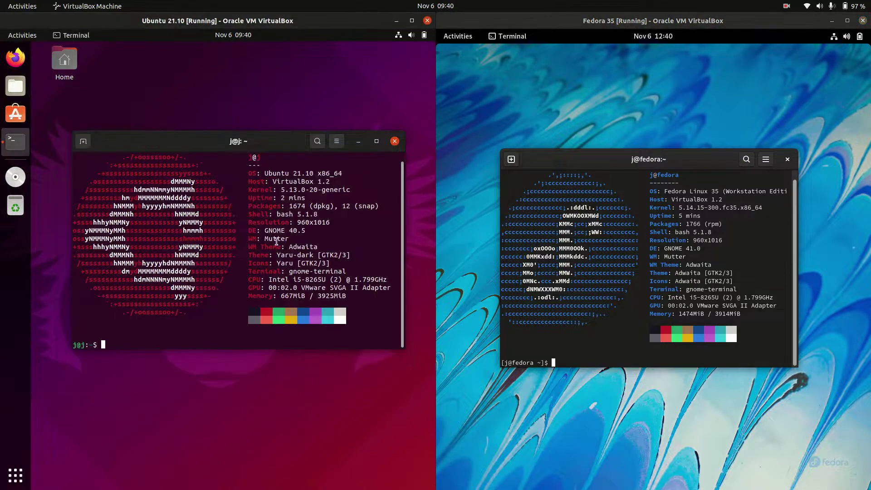
Highlight the kernel lines: 5.13.0-20-generic on Ubuntu and 5.14.15-300.fc35 on Fedora.
drag(274, 191, 350, 190)
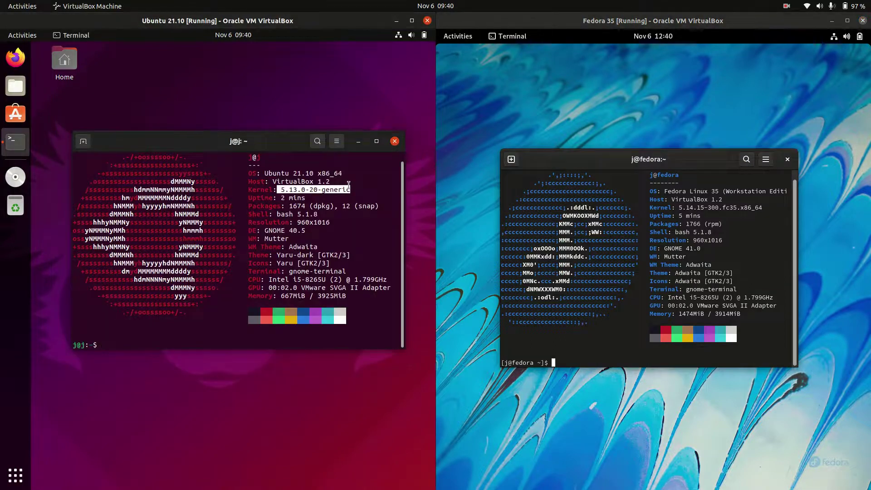
click(685, 203)
drag(683, 207, 723, 208)
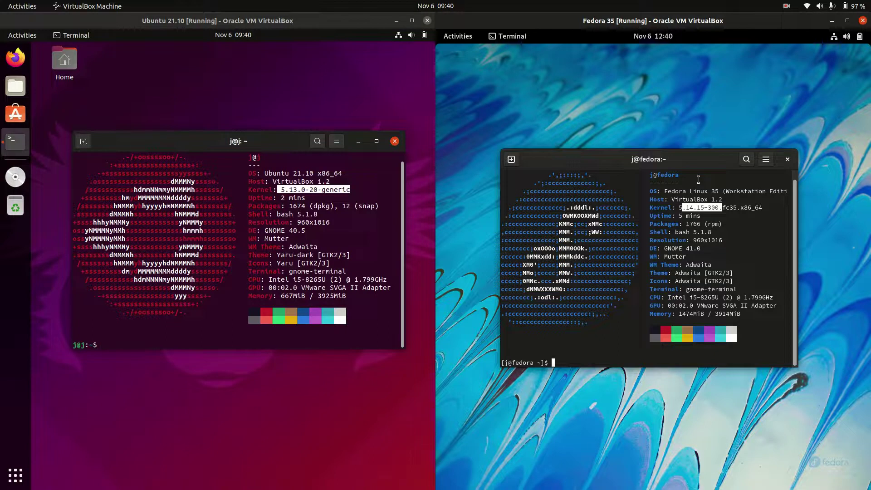
click(364, 216)
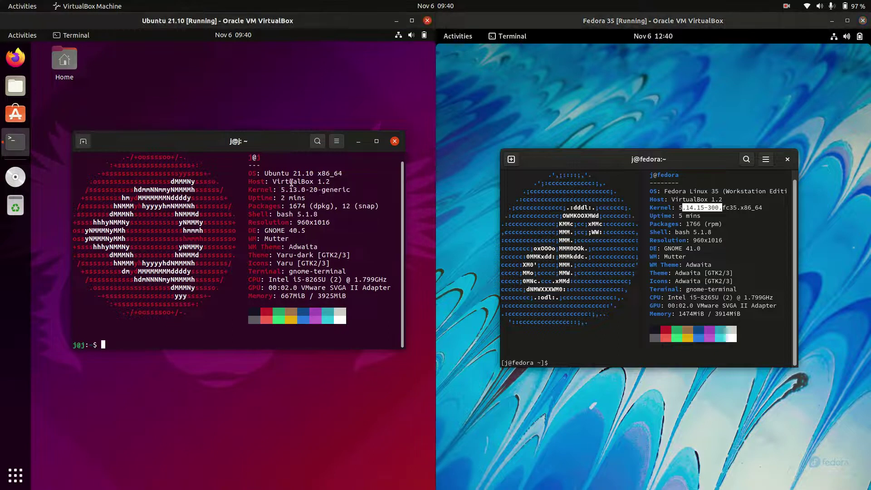
drag(276, 189, 316, 189)
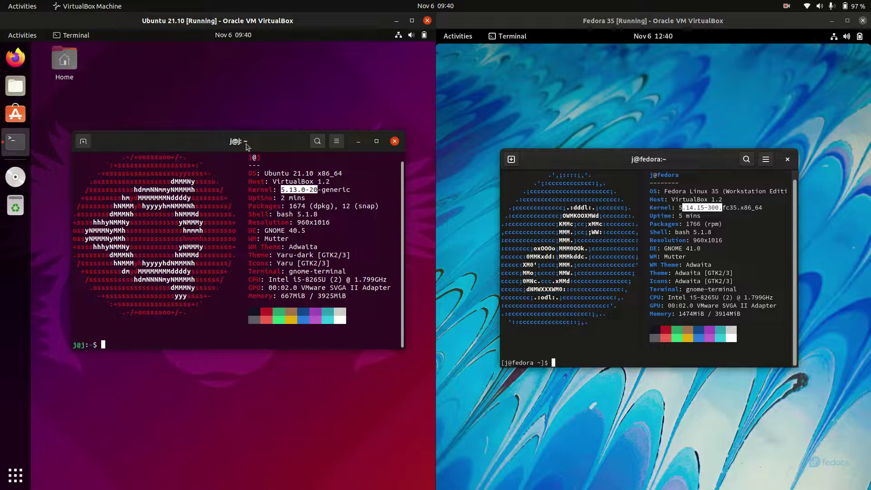
drag(655, 159, 662, 153)
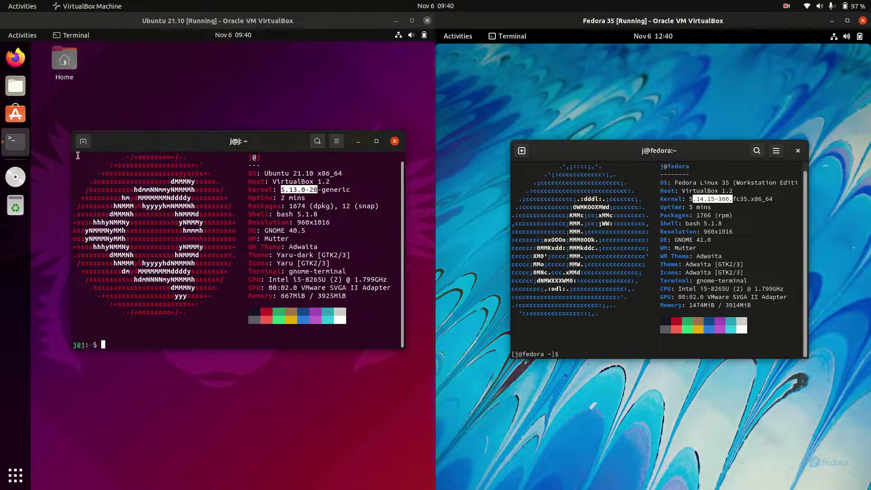
Open a new terminal tab in Ubuntu and Fedora and run htop in each.
click(83, 142)
text(htop)
key(Return)
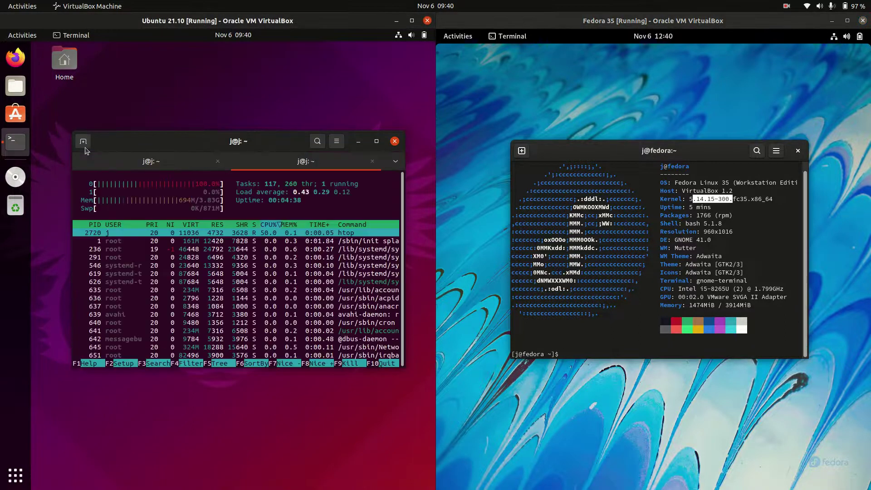
click(528, 150)
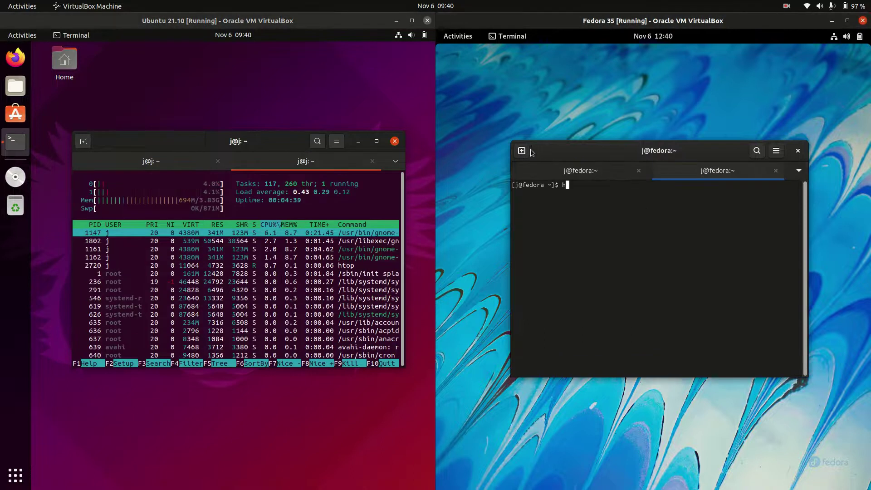
text(htop)
key(Return)
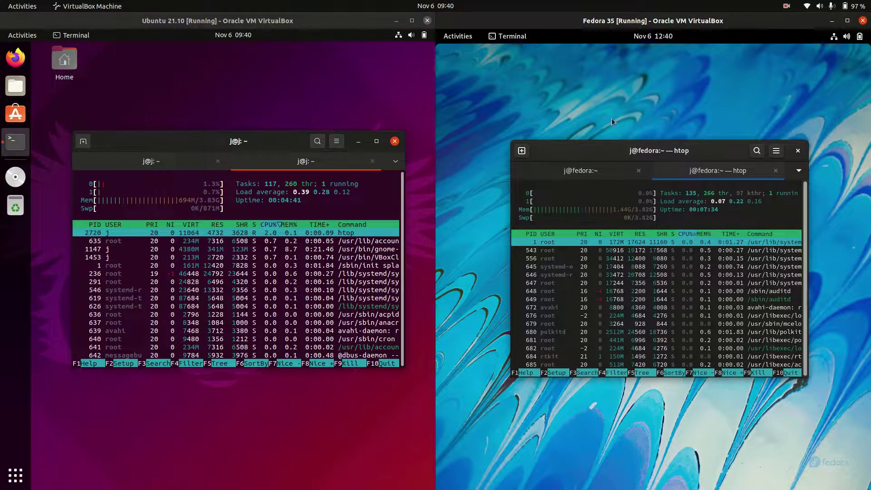
Reposition the Ubuntu and Fedora terminal windows for side-by-side viewing.
drag(608, 150, 597, 146)
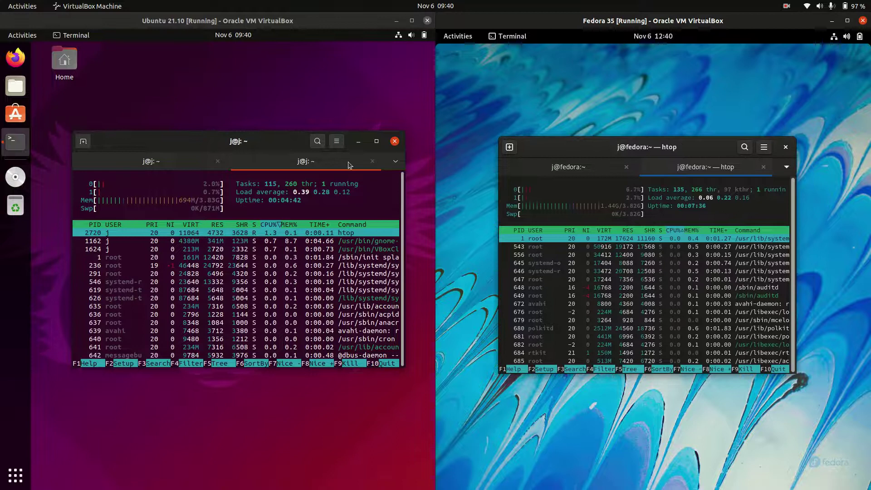
drag(282, 142, 276, 139)
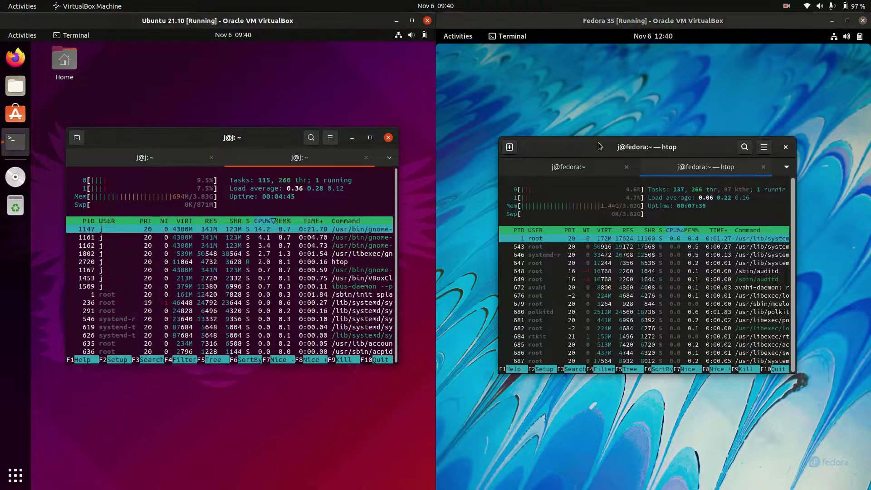
mouse_move(600, 142)
mouse_down()
mouse_move(608, 144)
mouse_move(592, 144)
mouse_up()
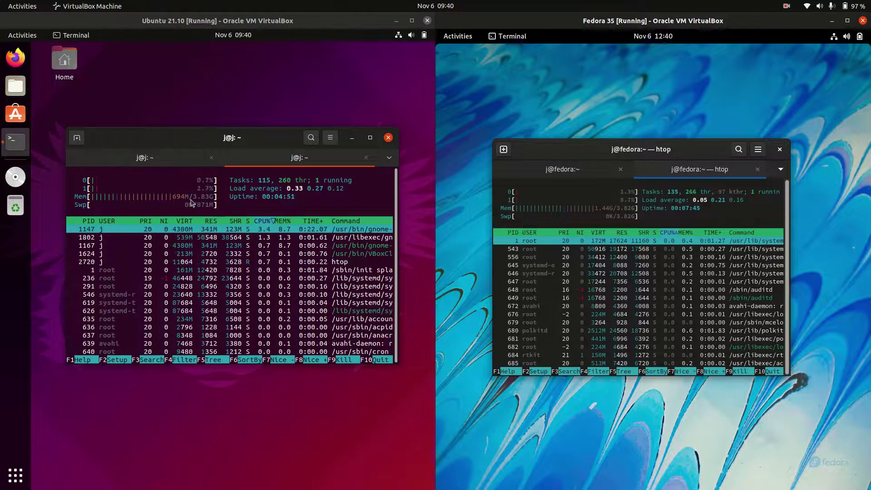
drag(230, 144, 225, 137)
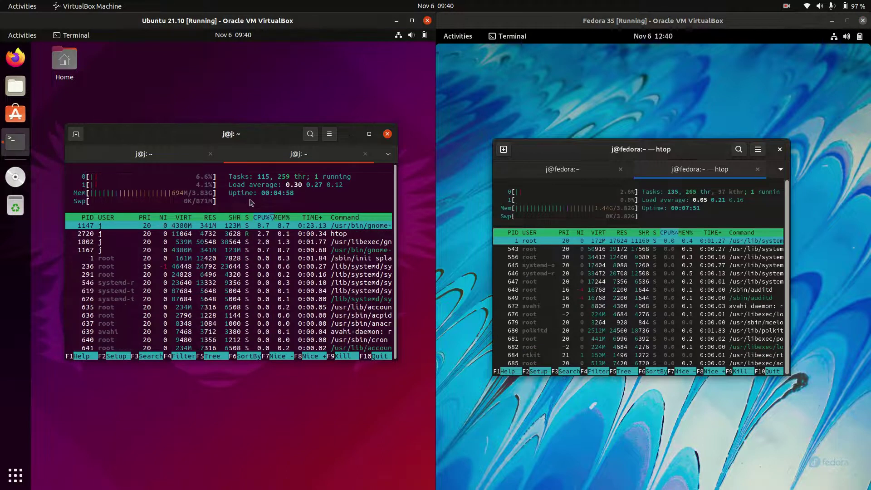
mouse_move(261, 134)
mouse_down()
mouse_move(267, 143)
mouse_move(252, 131)
mouse_move(264, 136)
mouse_up()
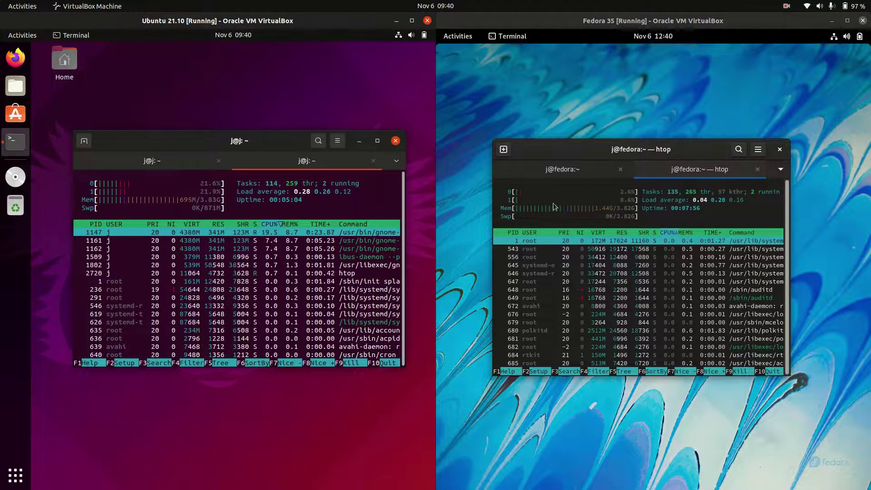
drag(649, 142, 635, 150)
Switch Fedora's terminal to its htop tab and move the window up and right.
click(572, 181)
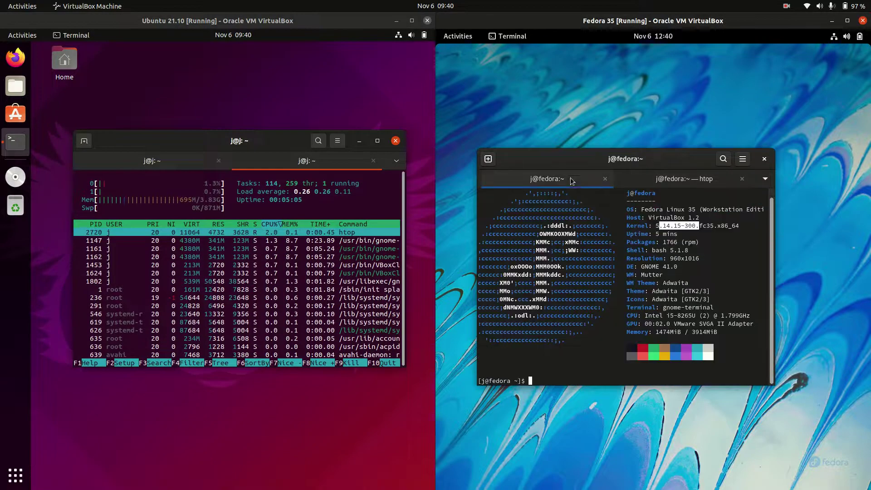
click(648, 179)
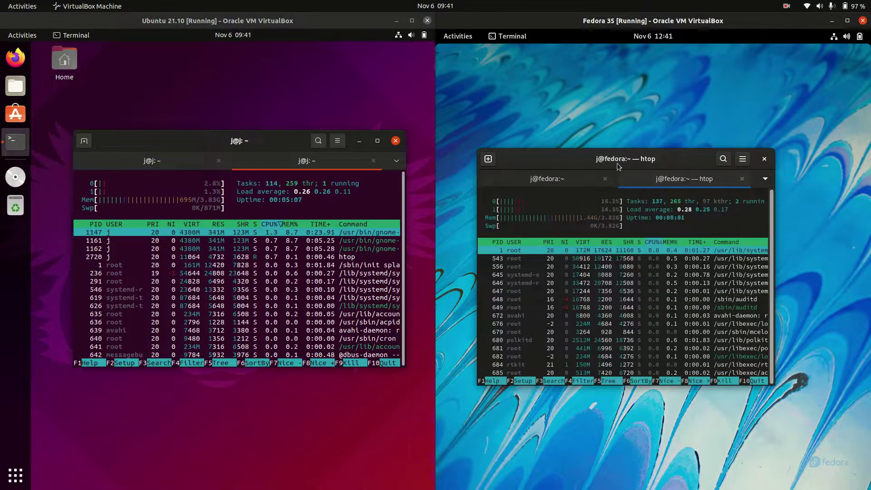
drag(617, 163, 654, 137)
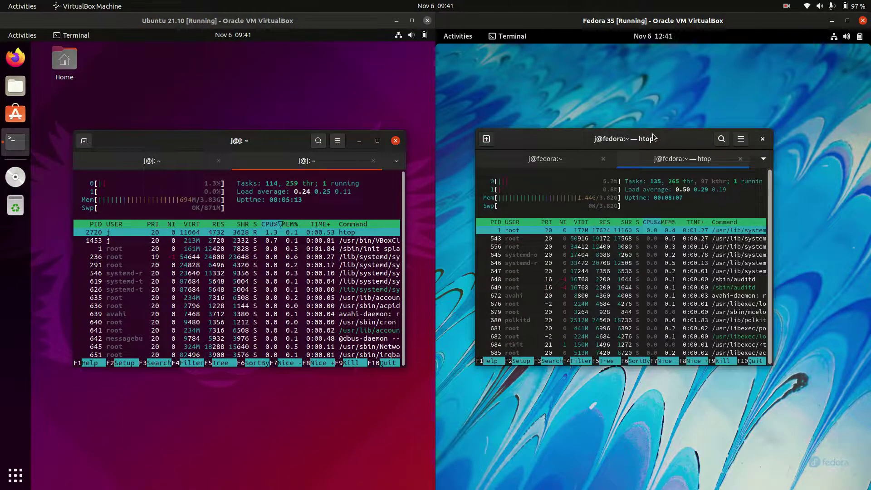
drag(652, 134, 657, 107)
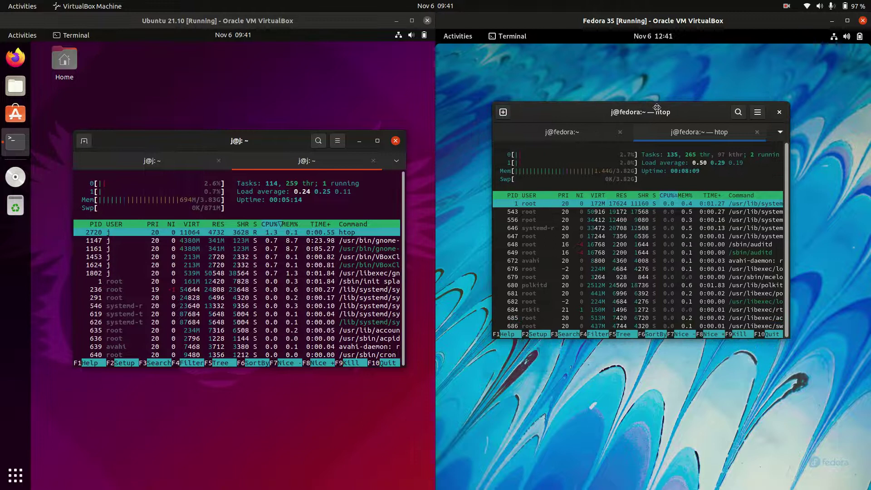